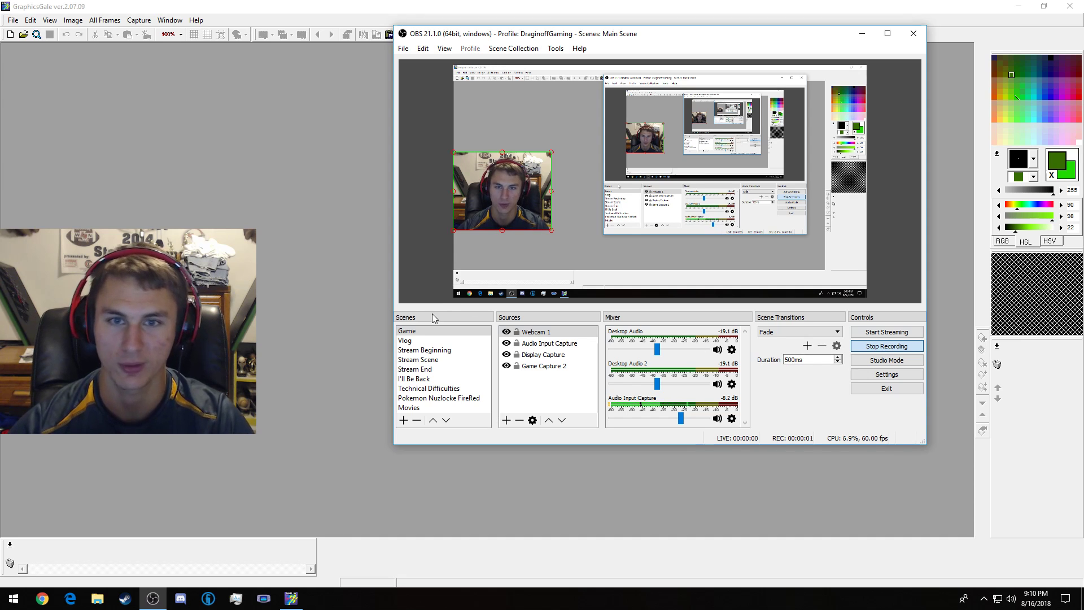
- Bring the GraphicsGale window in front of OBS Studio
click(326, 298)
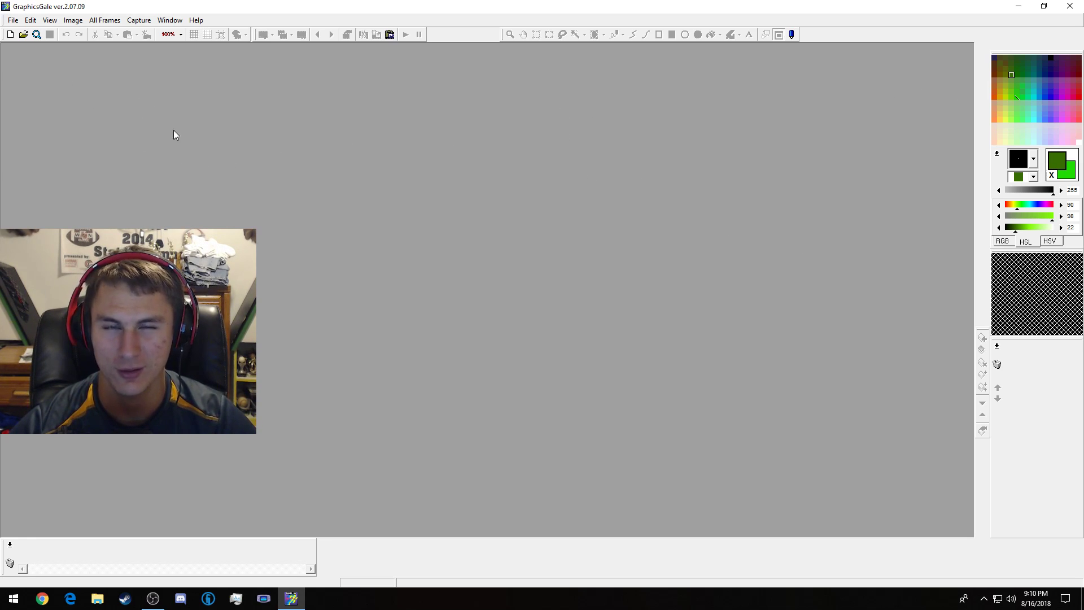
- Open File > Preferences on the Key tab and move the dialog nearer the centre
click(13, 21)
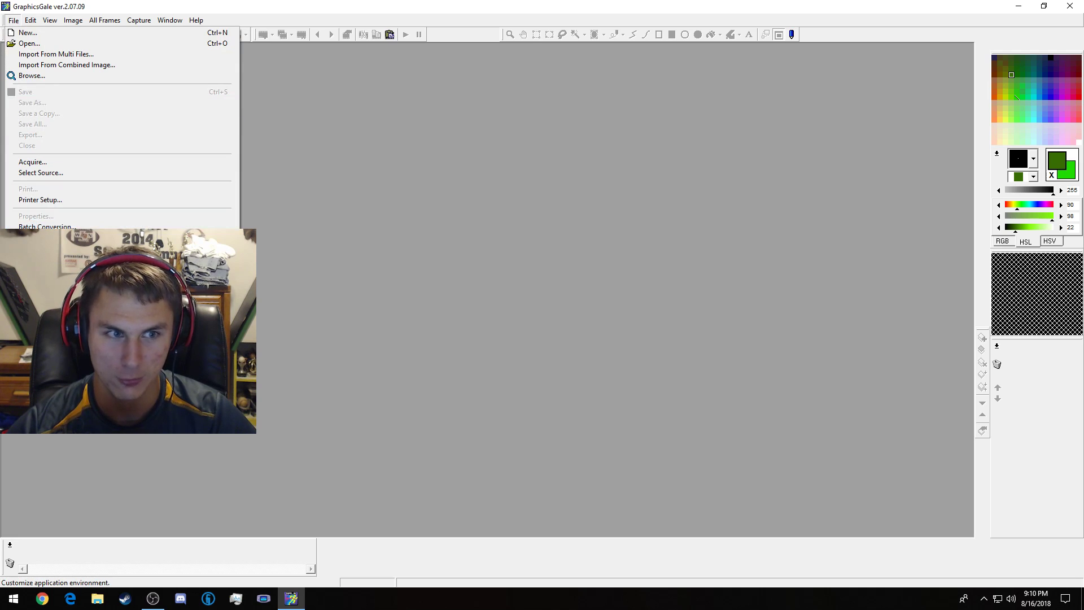
click(34, 240)
click(402, 168)
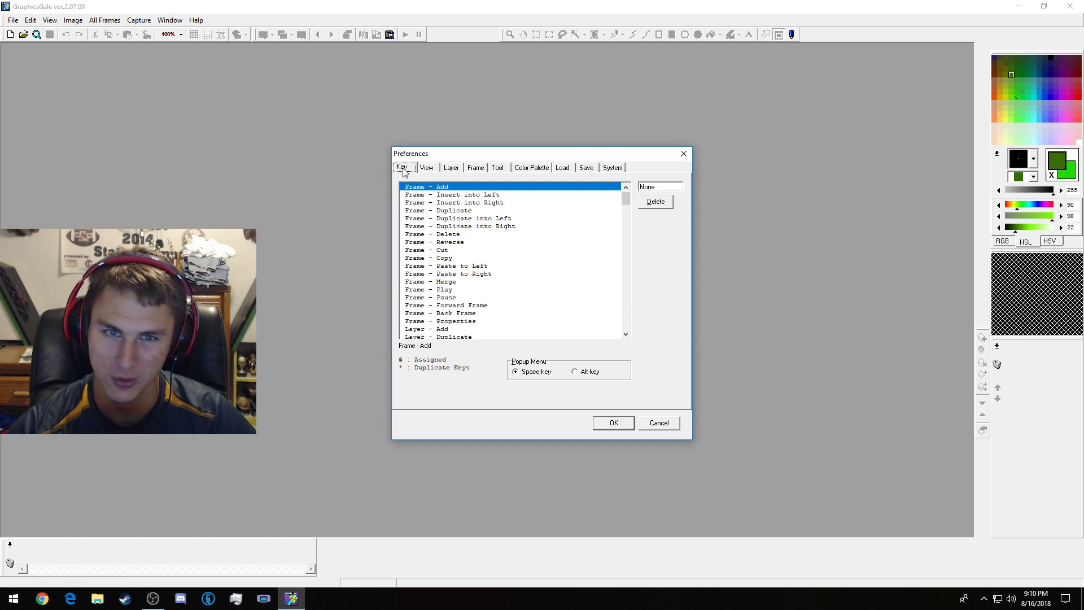
drag(453, 158, 533, 153)
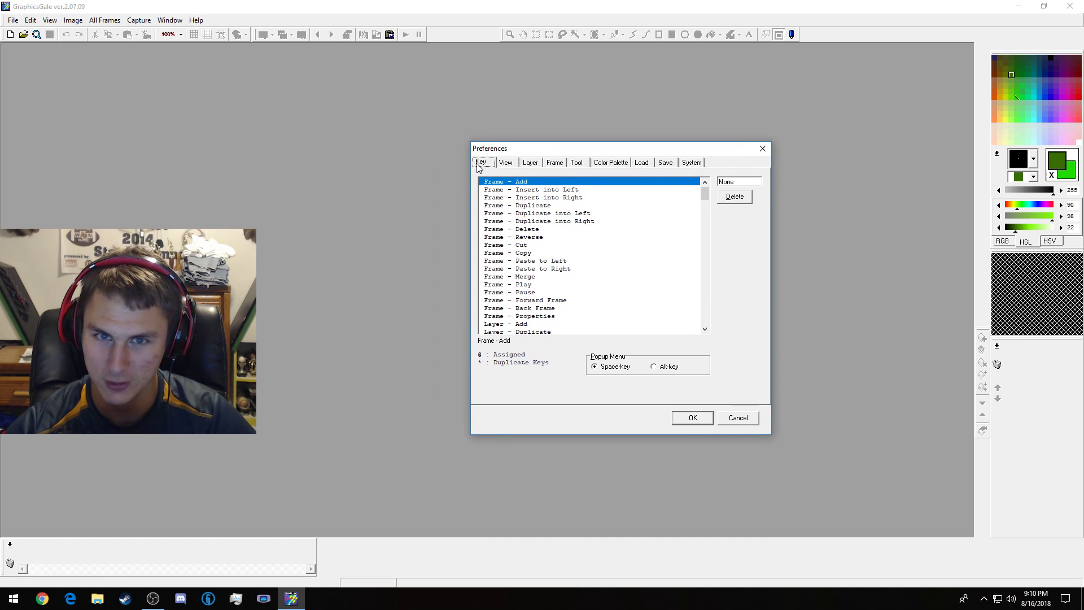
- Browse the shortcut list, checking Layer - Delete and File - New (Ctrl+N)
scroll(550, 206, down, 2)
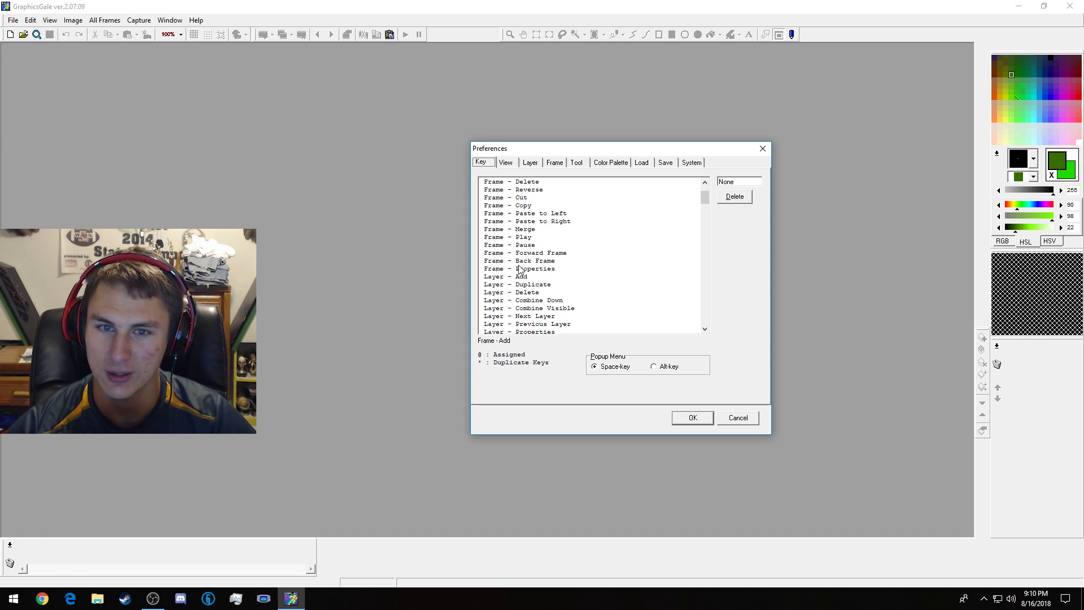
click(496, 293)
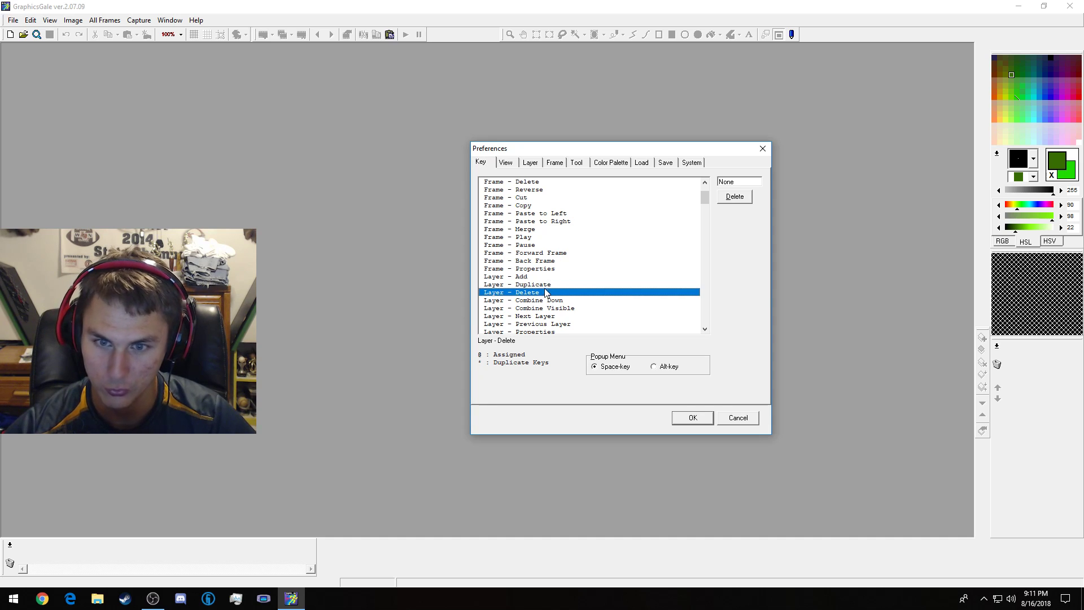
scroll(545, 289, down, 6)
scroll(546, 255, up, 6)
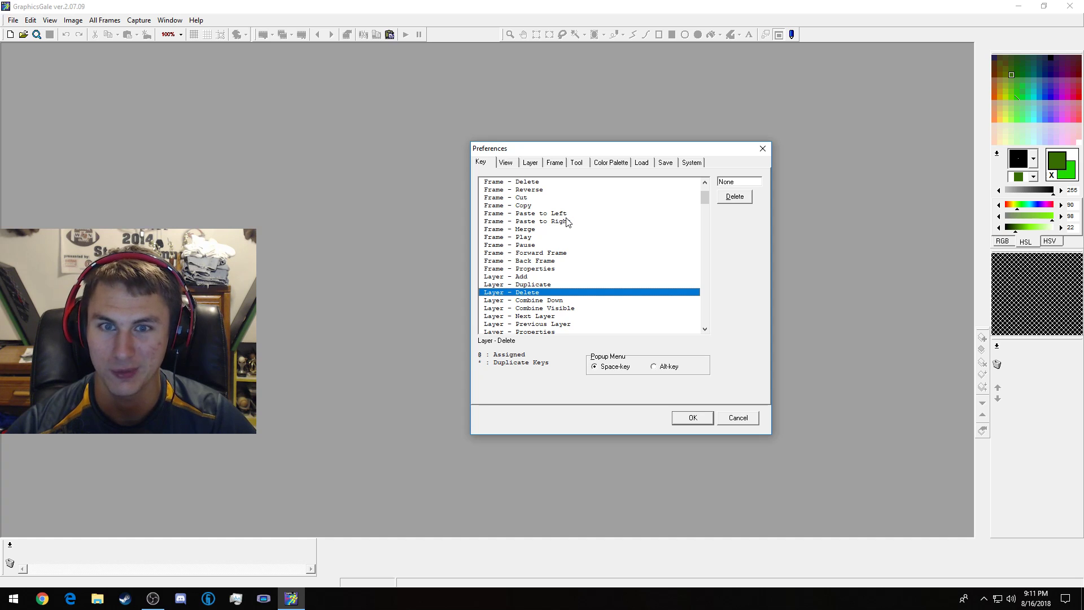
scroll(568, 222, down, 5)
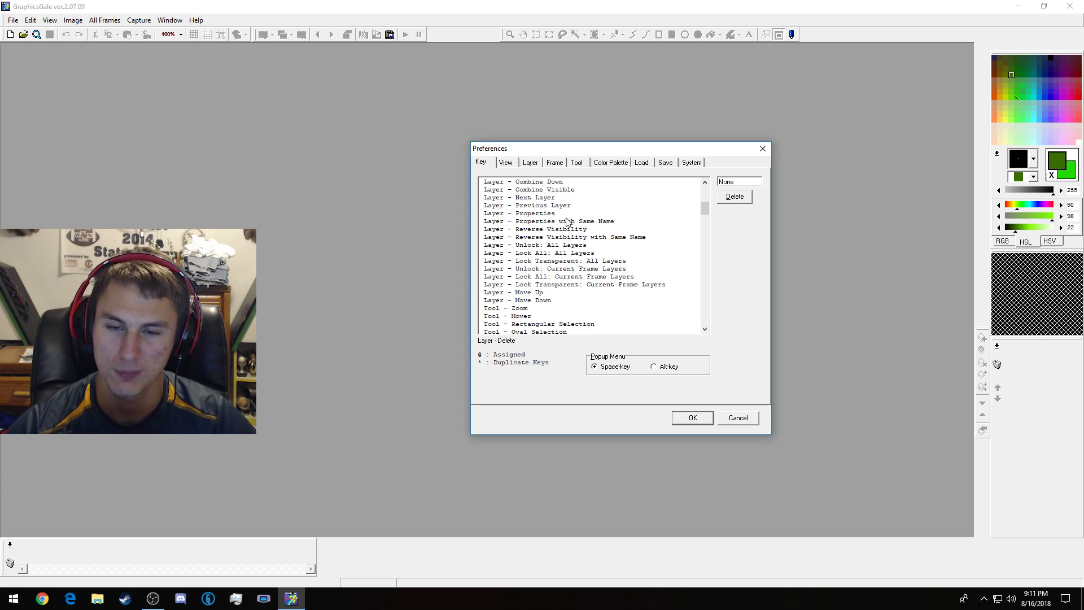
scroll(566, 222, down, 5)
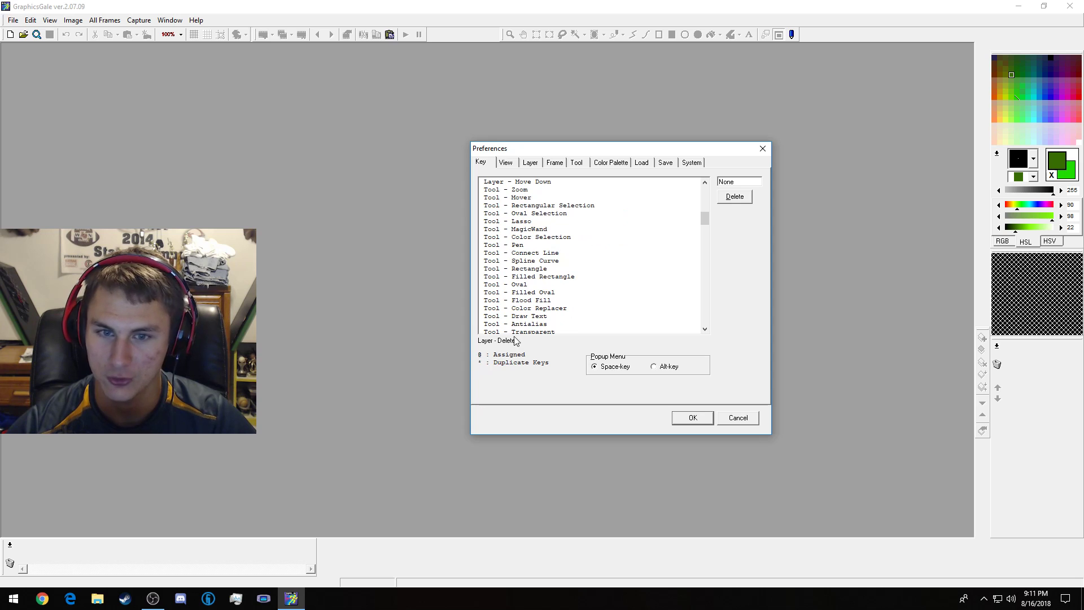
scroll(564, 308, down, 5)
scroll(566, 305, down, 3)
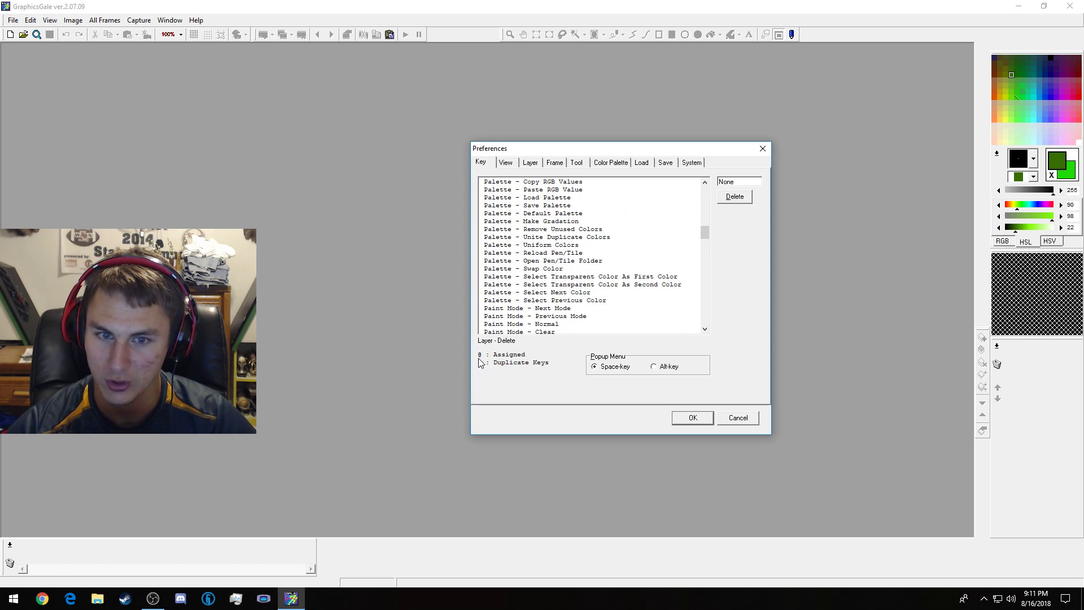
scroll(486, 315, down, 4)
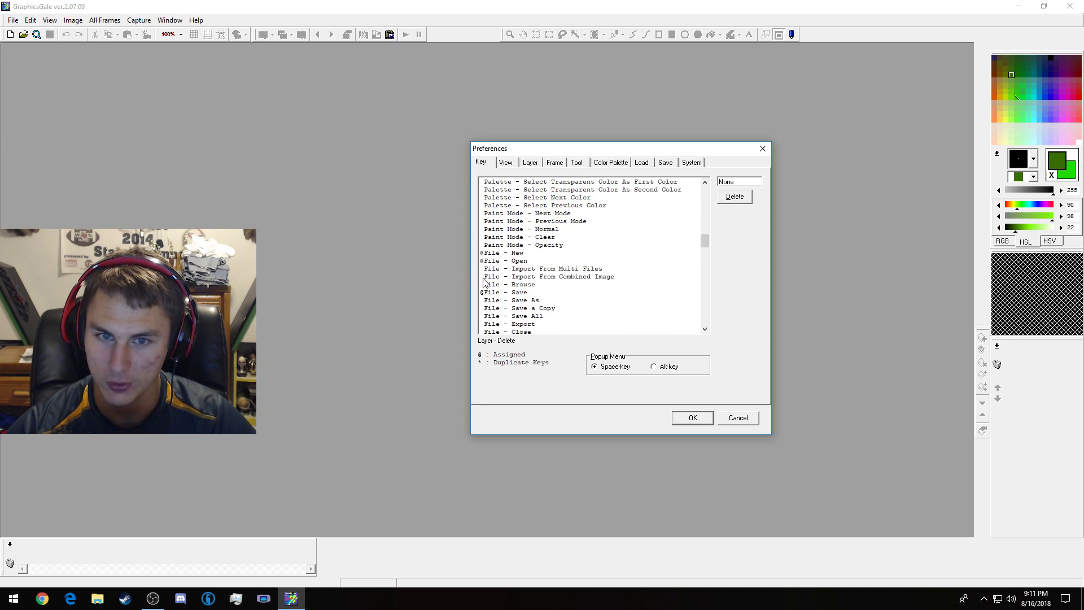
click(485, 253)
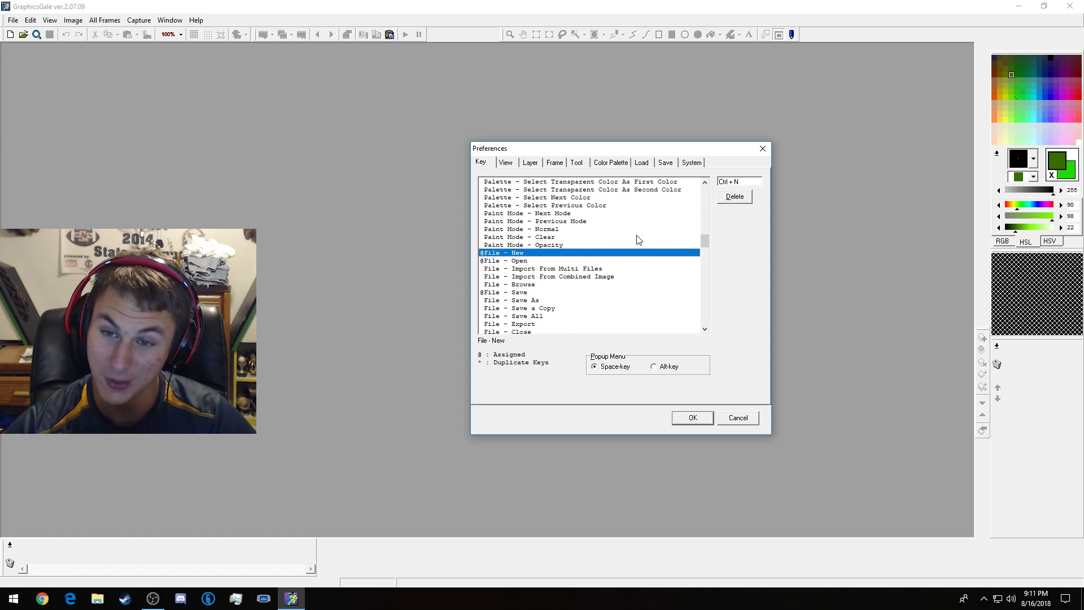
- Enable Show Grid in the Color Palette preferences and set its colour to black
click(615, 169)
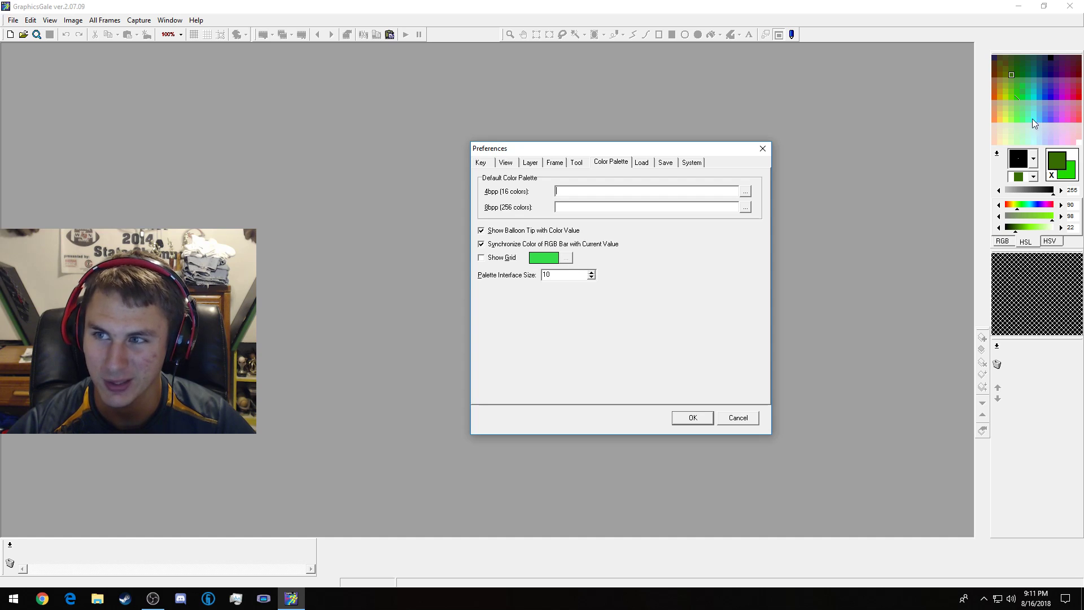
click(489, 261)
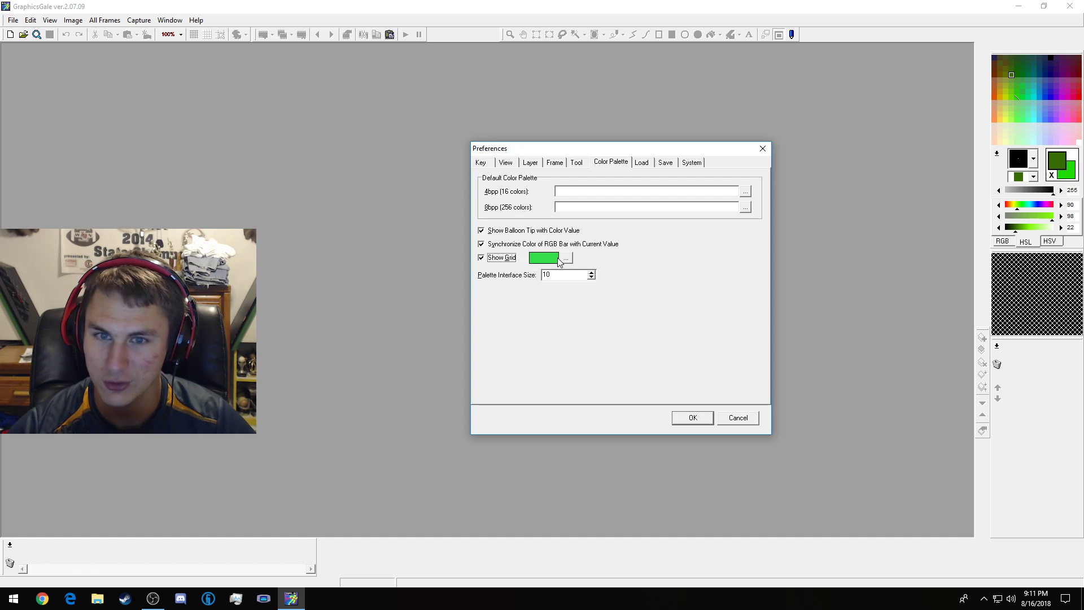
click(566, 258)
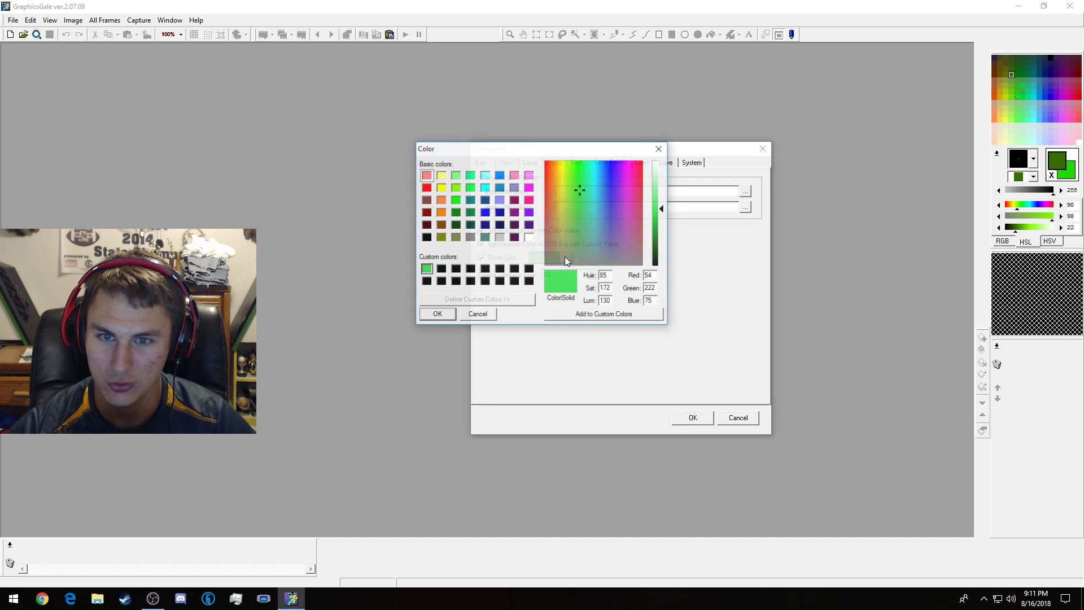
click(442, 270)
click(439, 317)
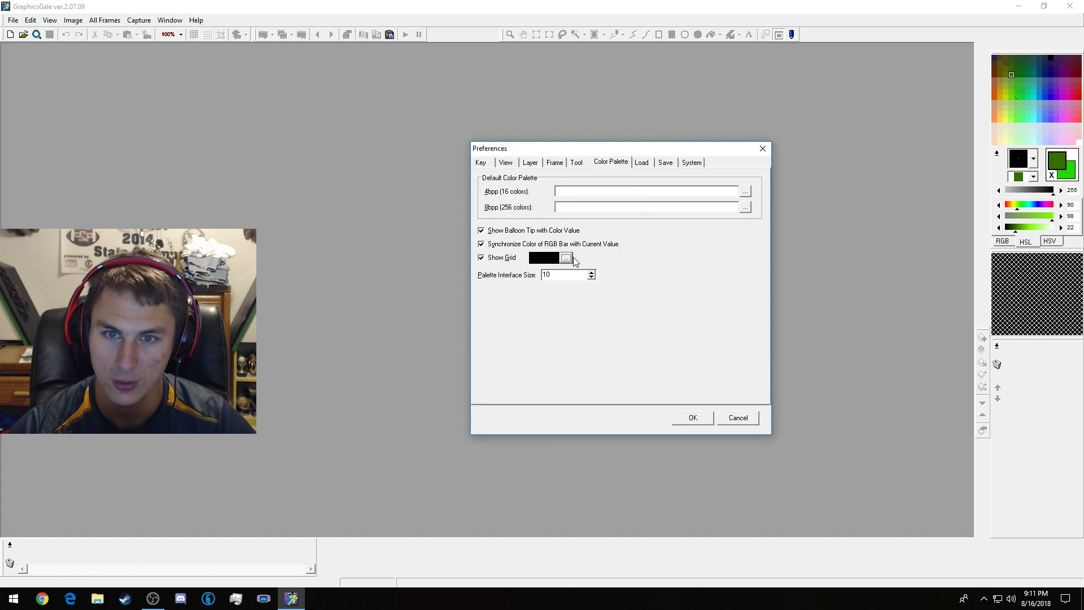
- Recheck the grid colour chooser, keep black, and apply the preferences with OK
click(639, 168)
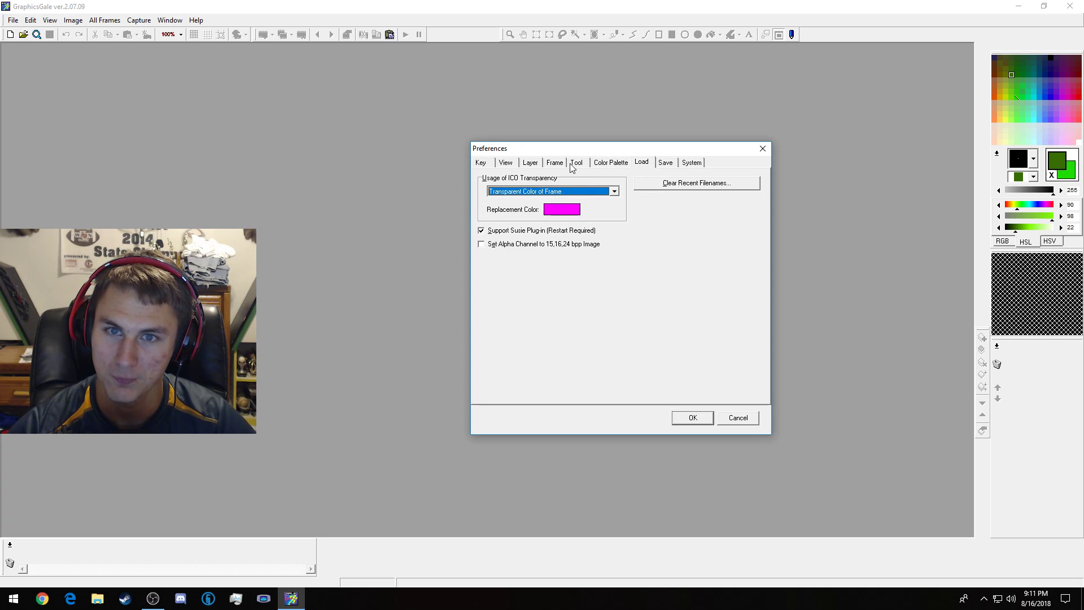
click(615, 163)
click(645, 191)
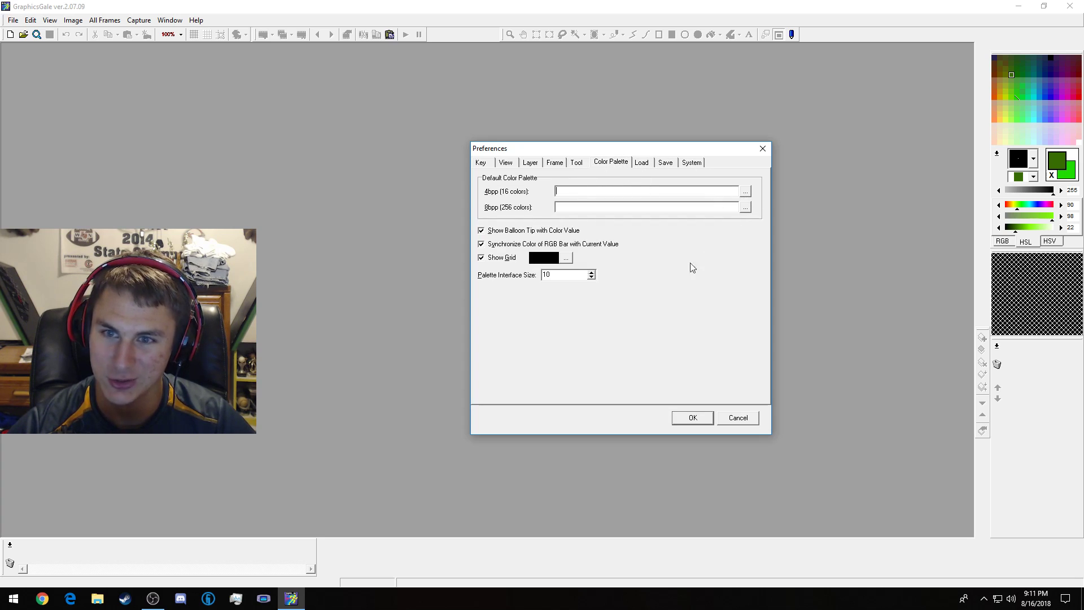
click(566, 258)
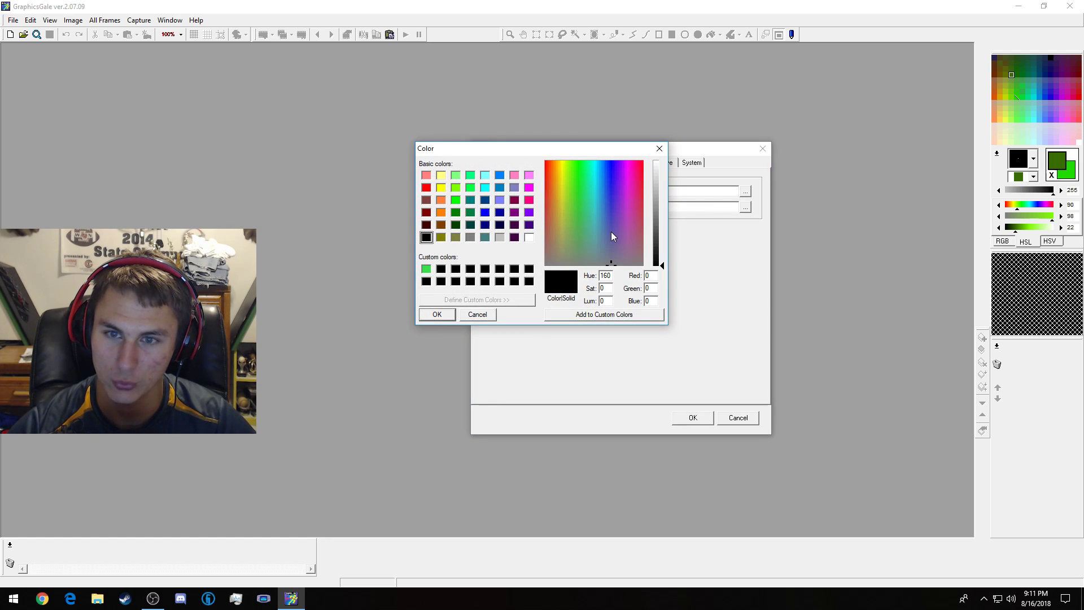
drag(611, 231, 605, 205)
click(598, 232)
click(490, 316)
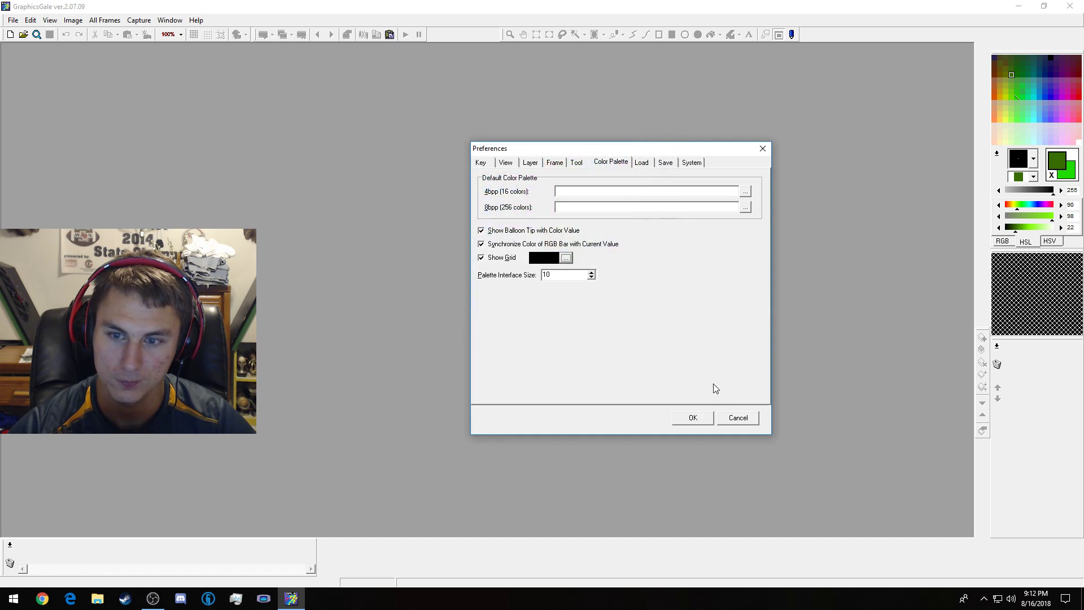
click(694, 418)
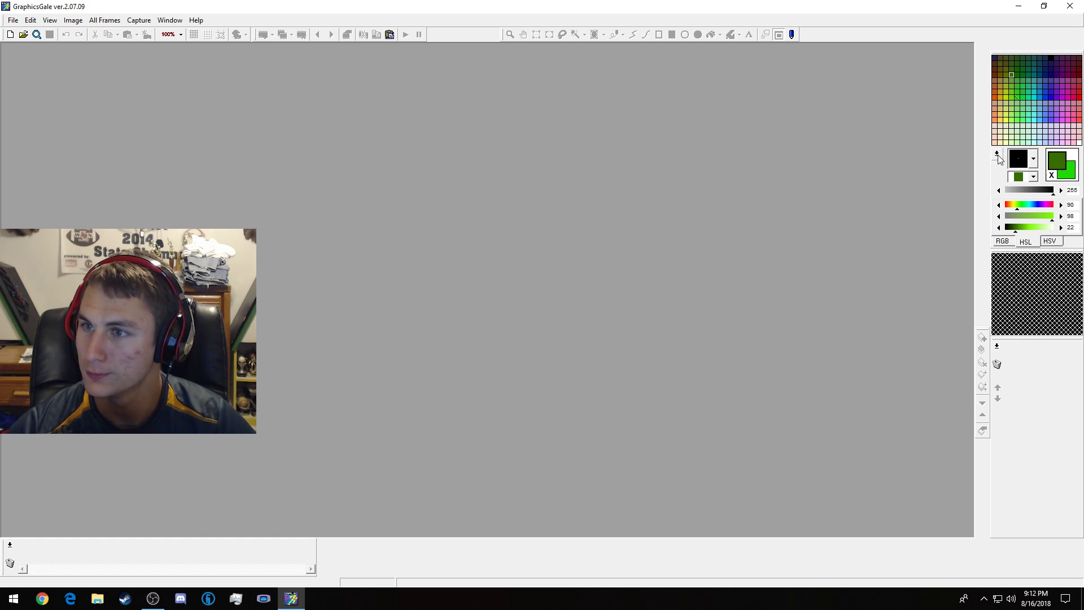
- Preview Uniform Colors without changes, then lock the colour palette from its menu
click(998, 156)
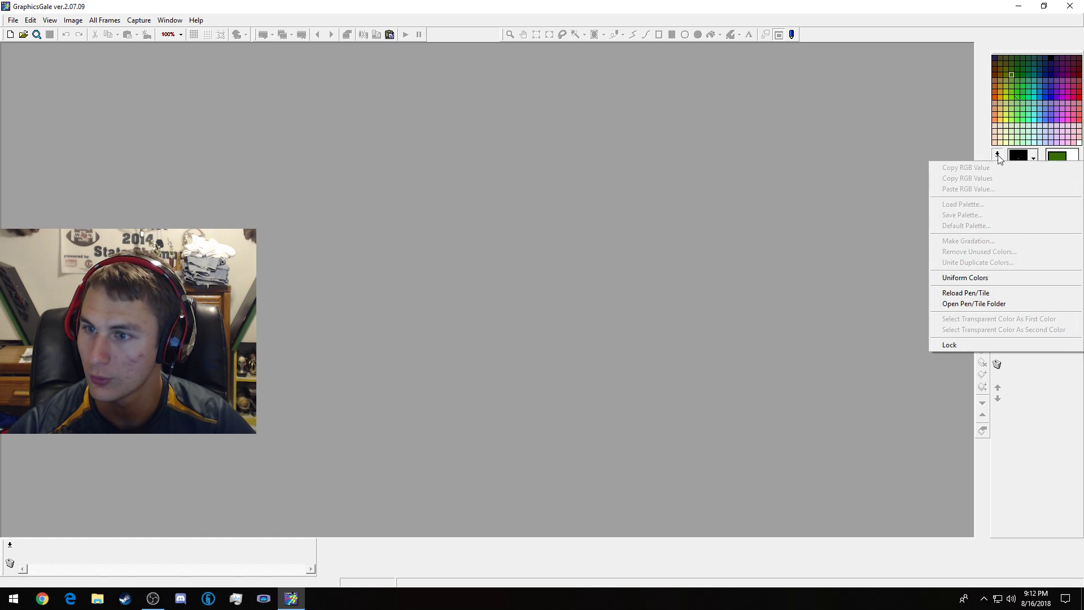
click(996, 278)
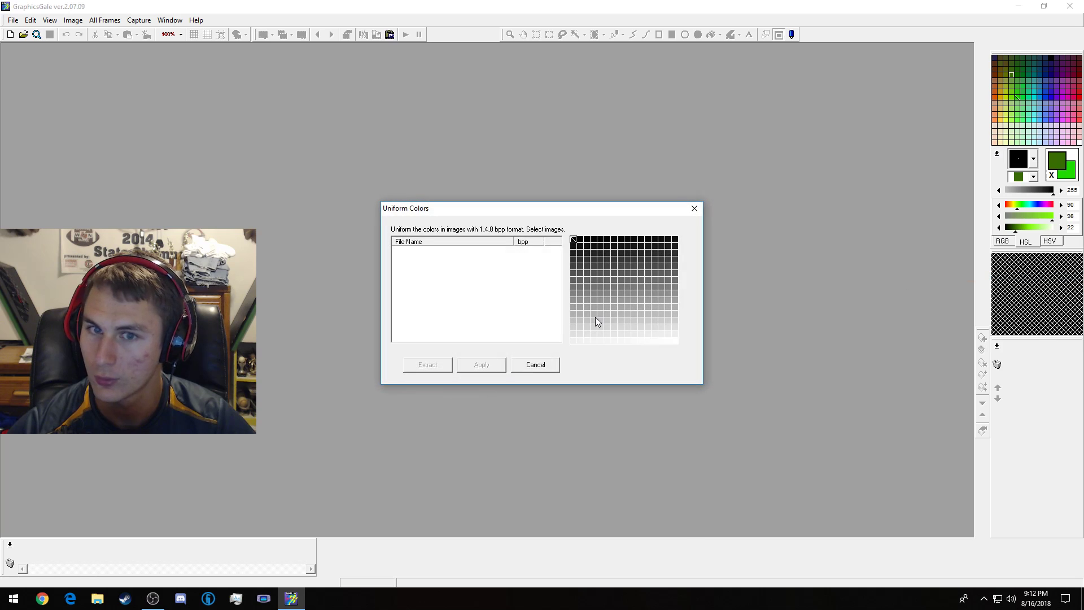
click(520, 366)
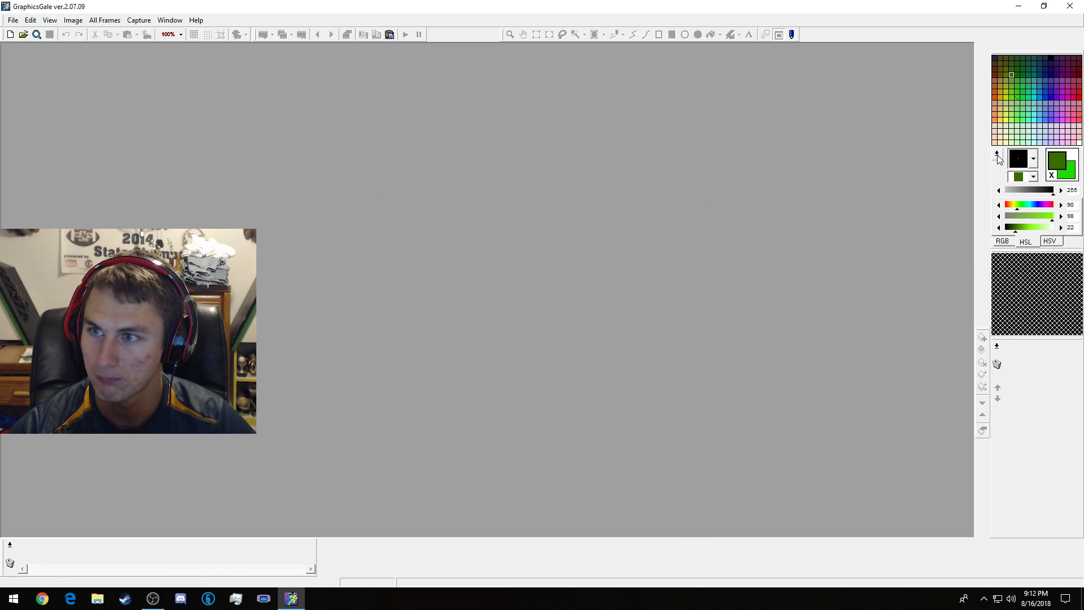
click(997, 156)
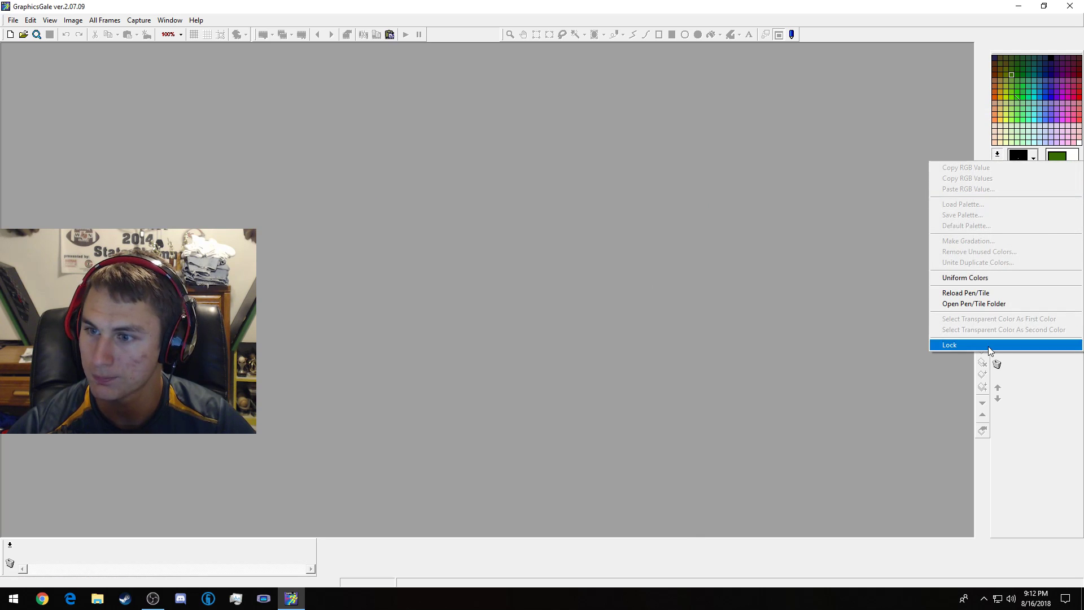
click(990, 345)
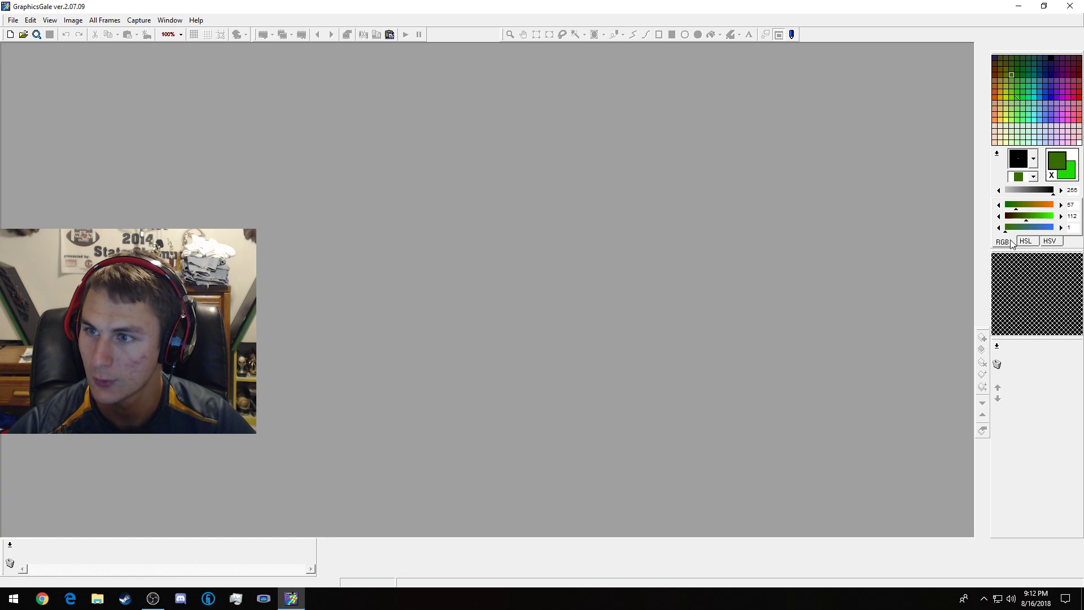
- Make dark navy the secondary colour and adjust the sliders to near-black red 30, 0, 0
right_click(998, 60)
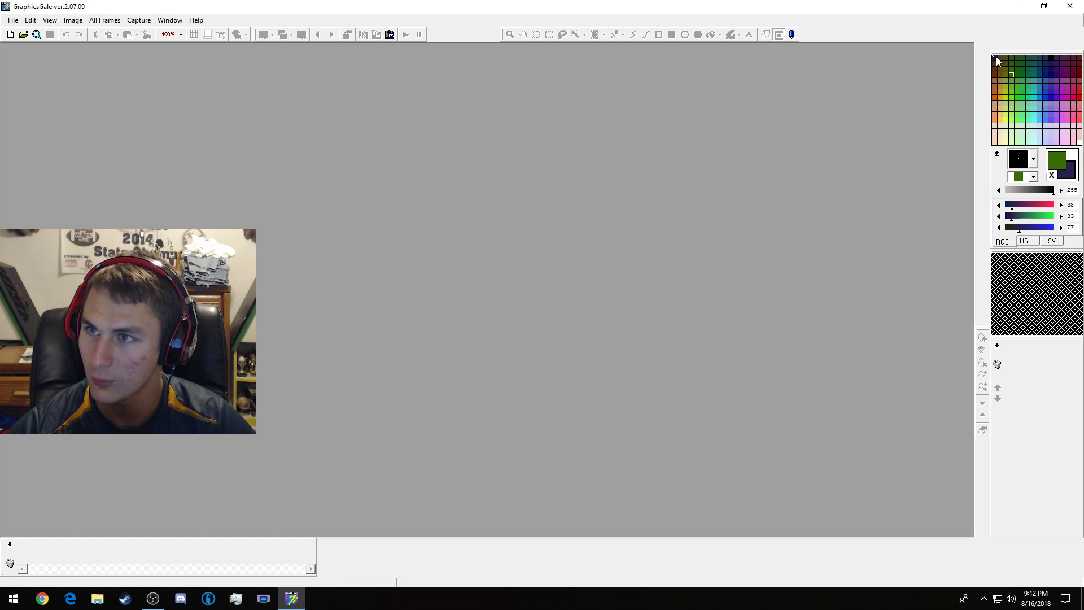
click(998, 59)
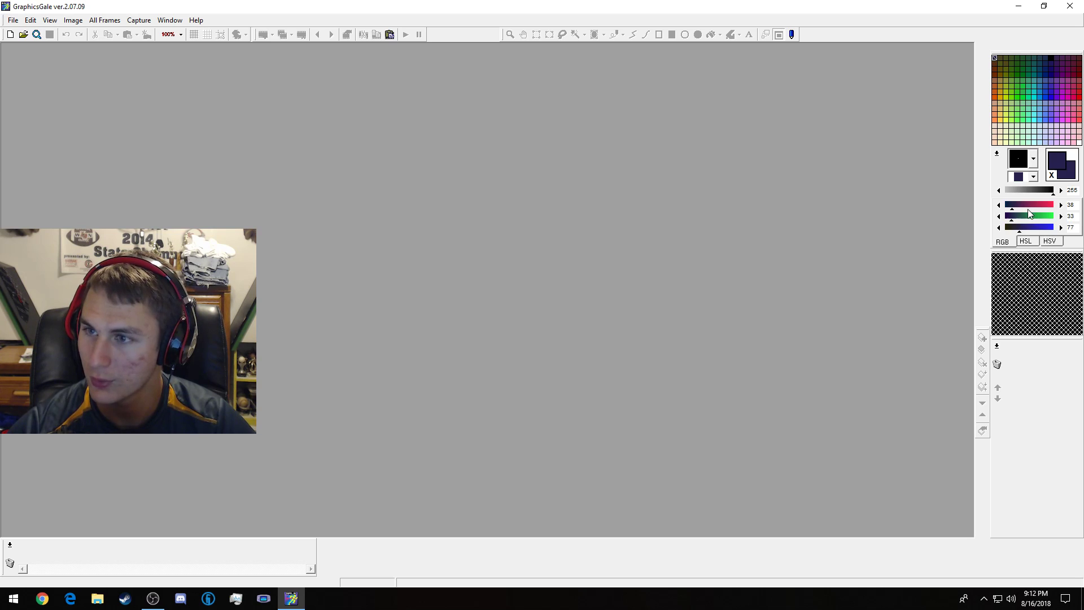
drag(1013, 209, 1037, 227)
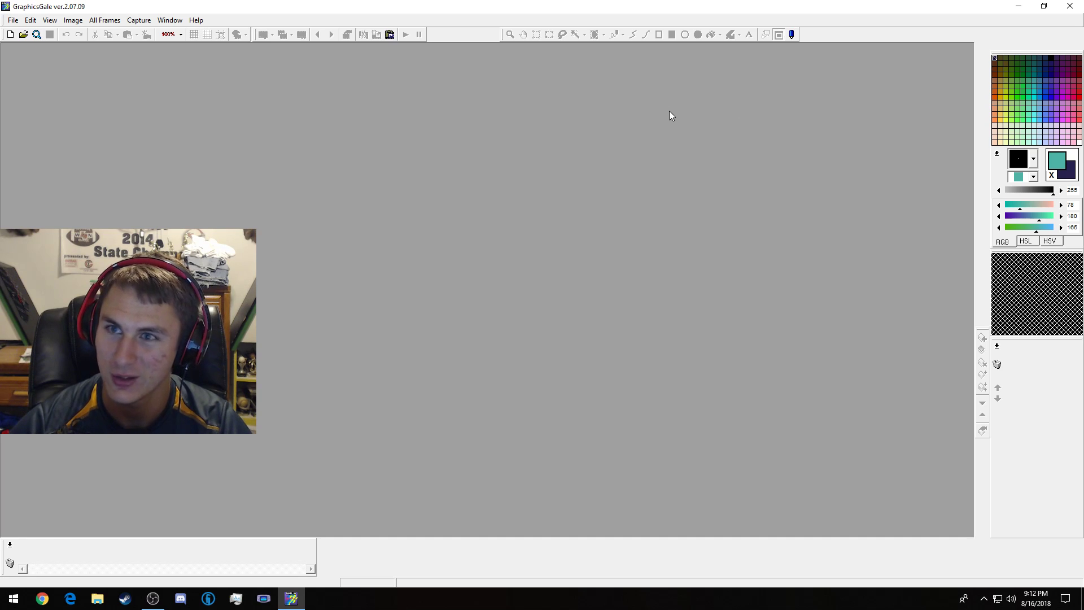
click(1052, 56)
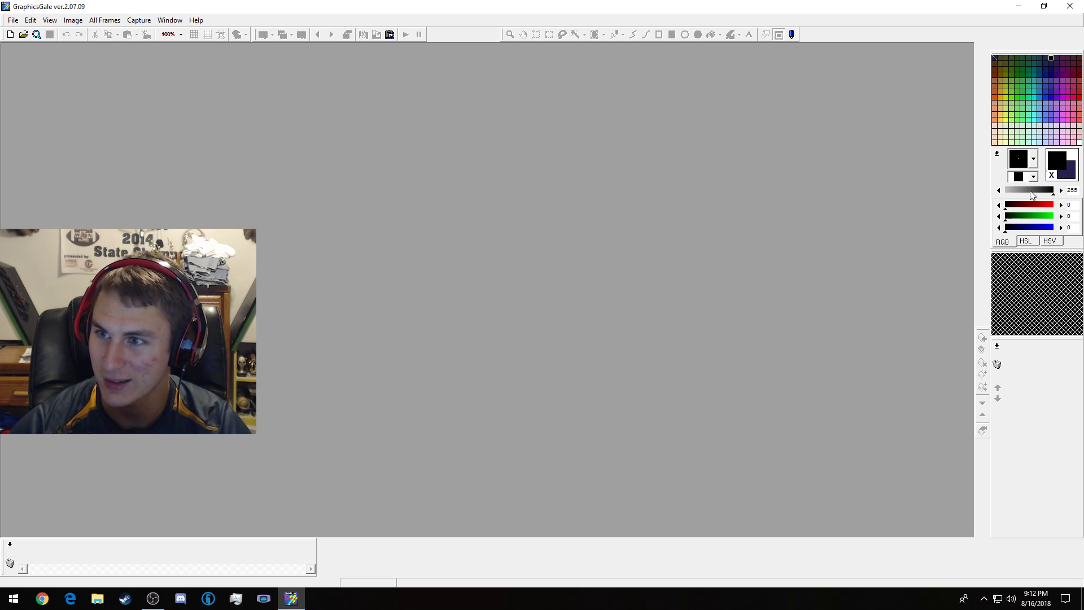
mouse_move(1049, 195)
mouse_down()
mouse_move(1011, 208)
mouse_move(1058, 195)
mouse_up()
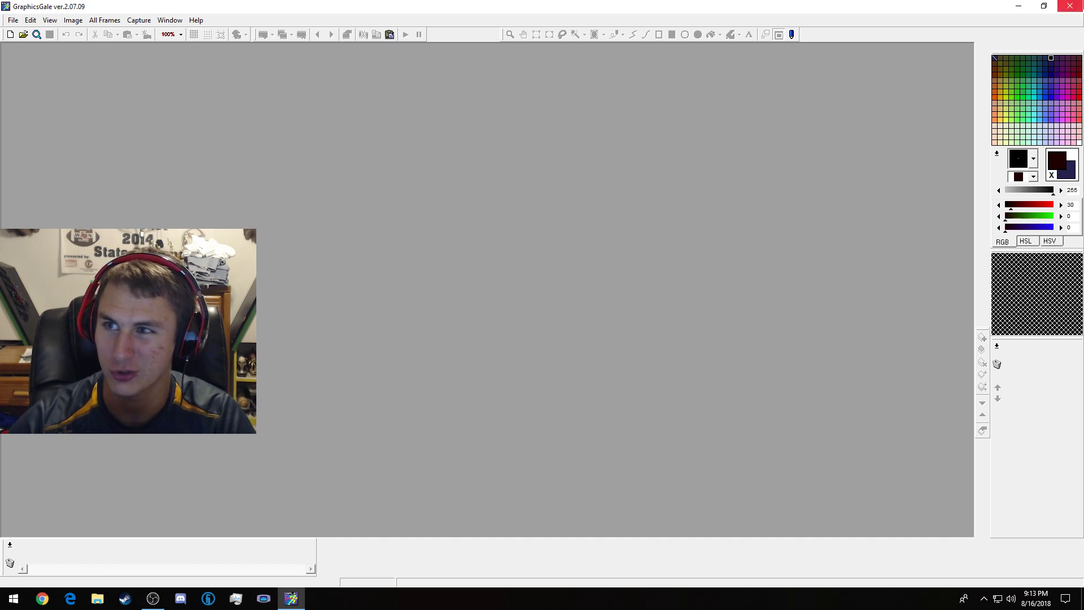
- Pick the brick red cell (175, 46, 47) at the palette's right edge
click(1079, 92)
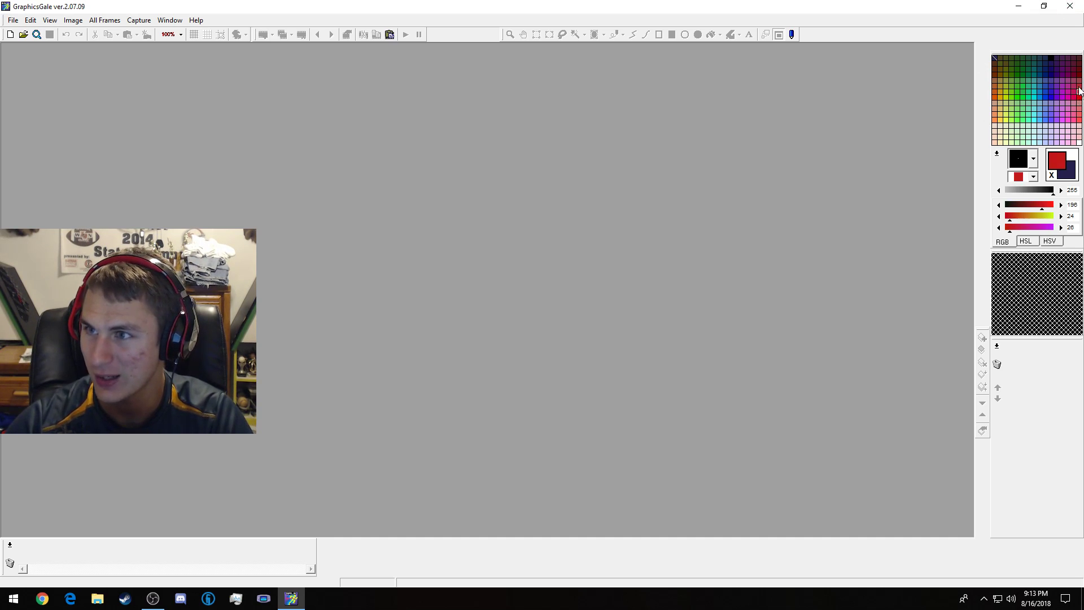
click(1080, 86)
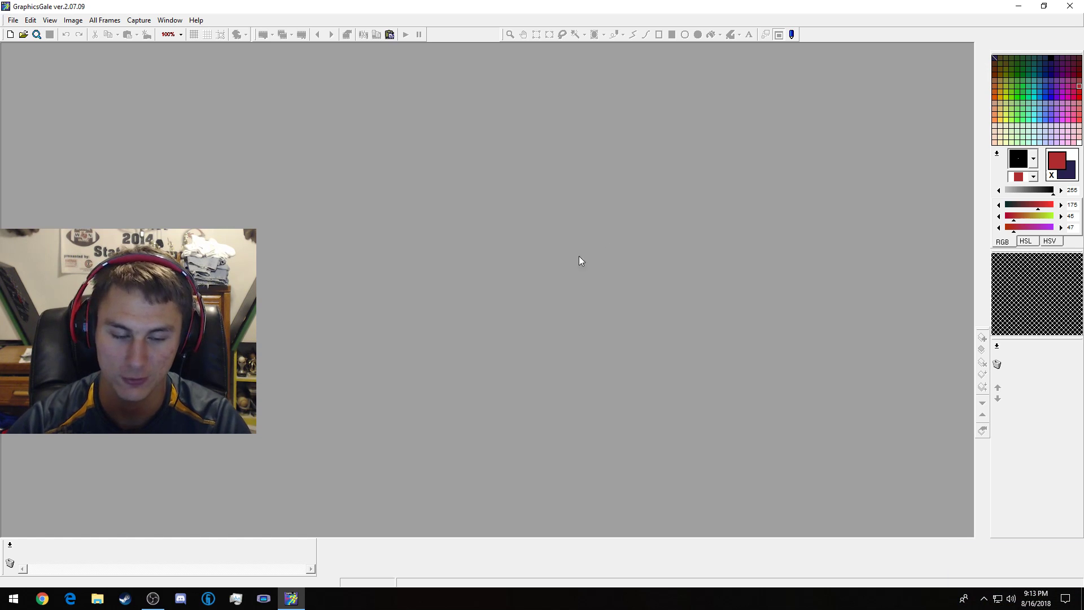
- Restore the OBS Studio window from the taskbar
click(153, 598)
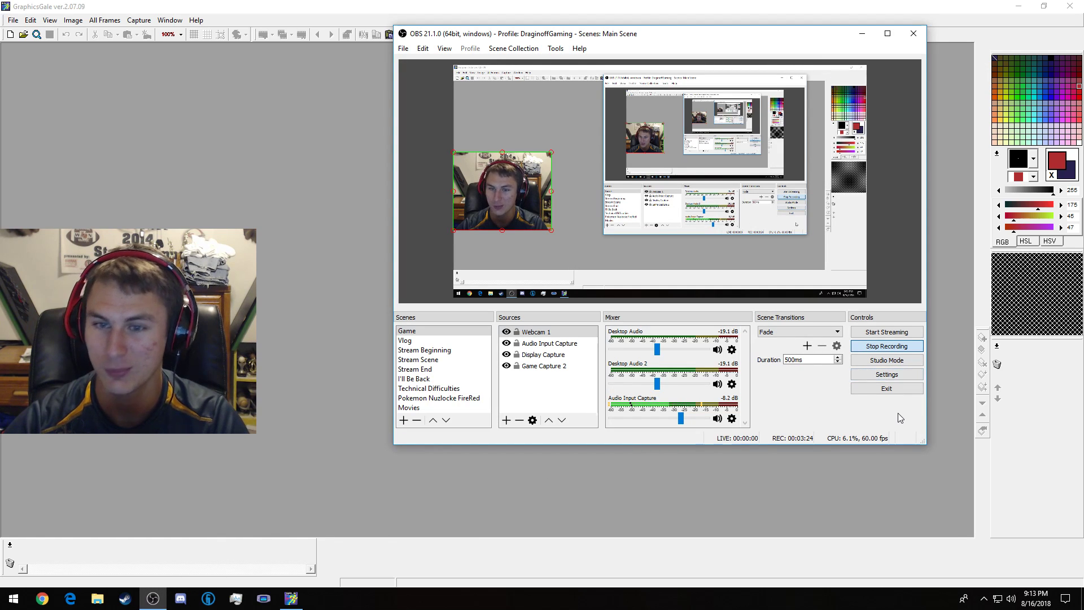